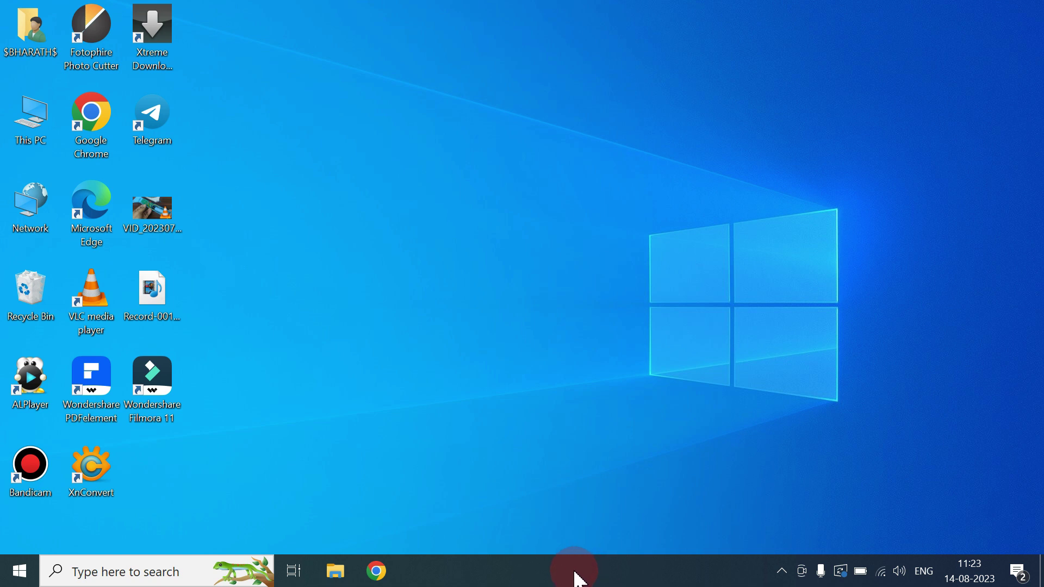
Step: Launch Task Manager from the taskbar and view the Startup apps list
{"action": "right_click", "coordinate": [601, 571]}
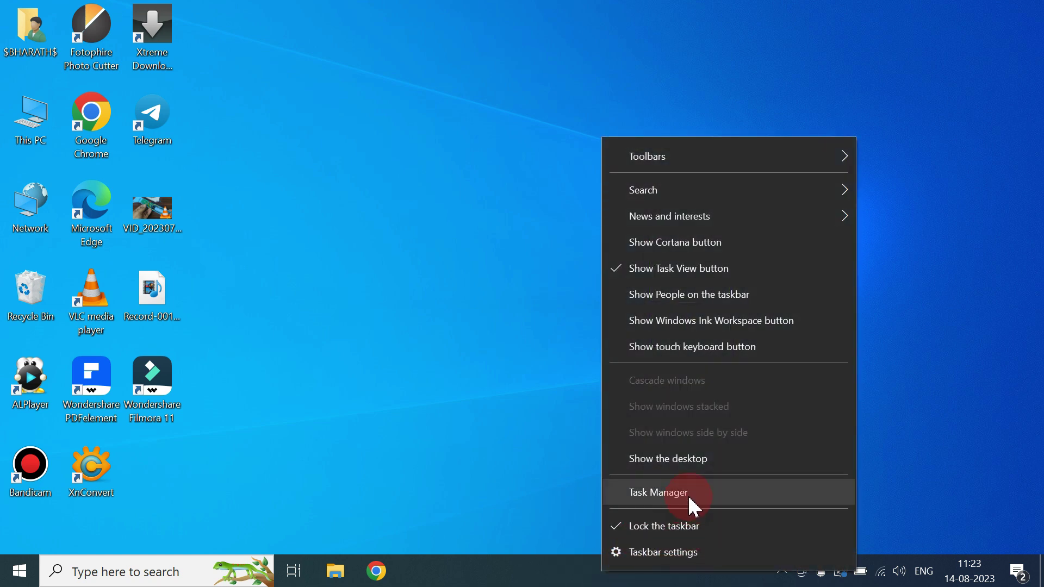
{"action": "left_click", "coordinate": [692, 506]}
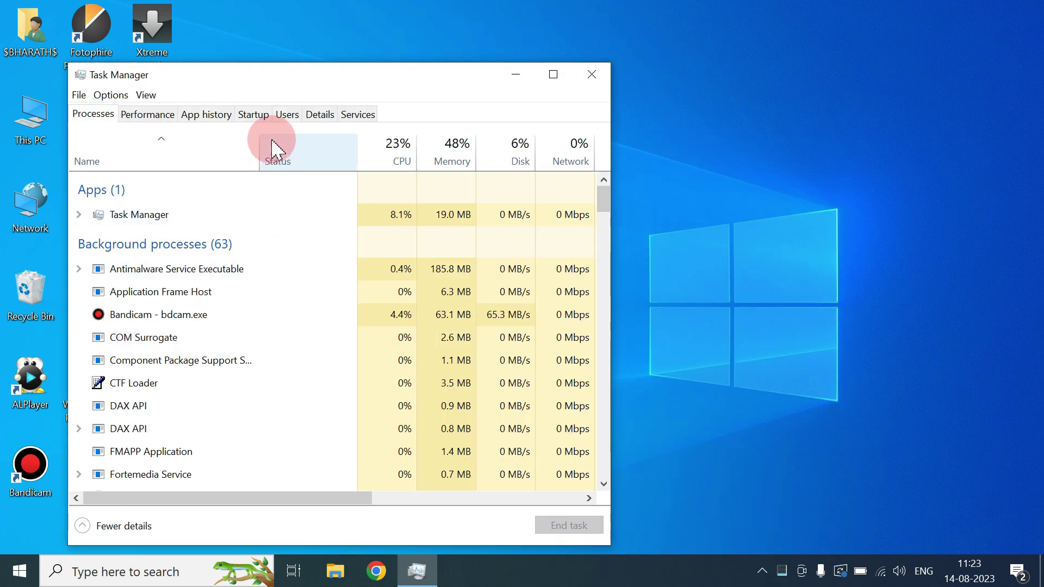
{"action": "left_click", "coordinate": [253, 116]}
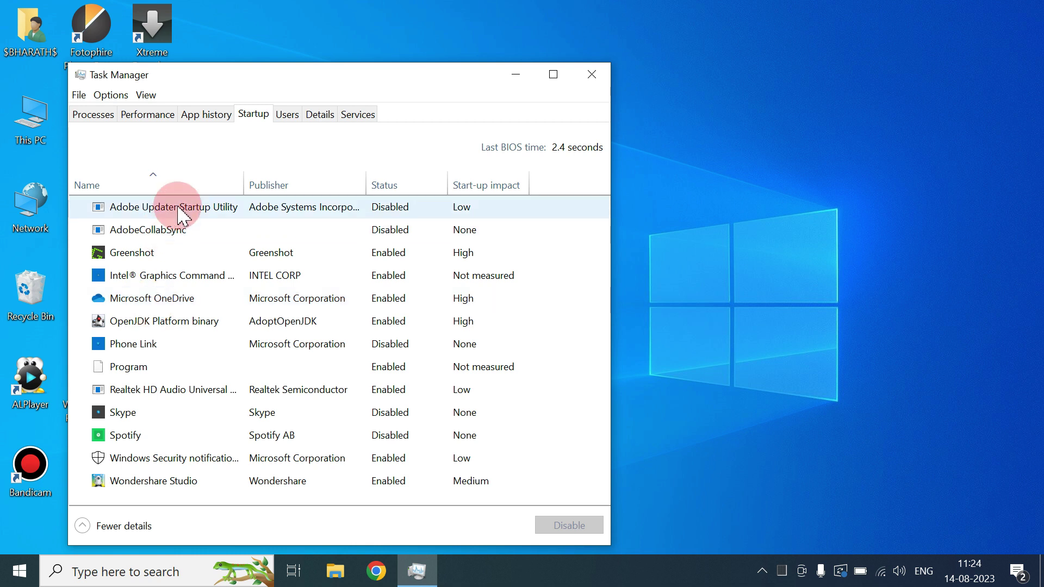
Step: Disable OpenJDK Platform binary at startup, review Adobe Updater and Spotify entries, then close Task Manager
{"action": "right_click", "coordinate": [179, 211]}
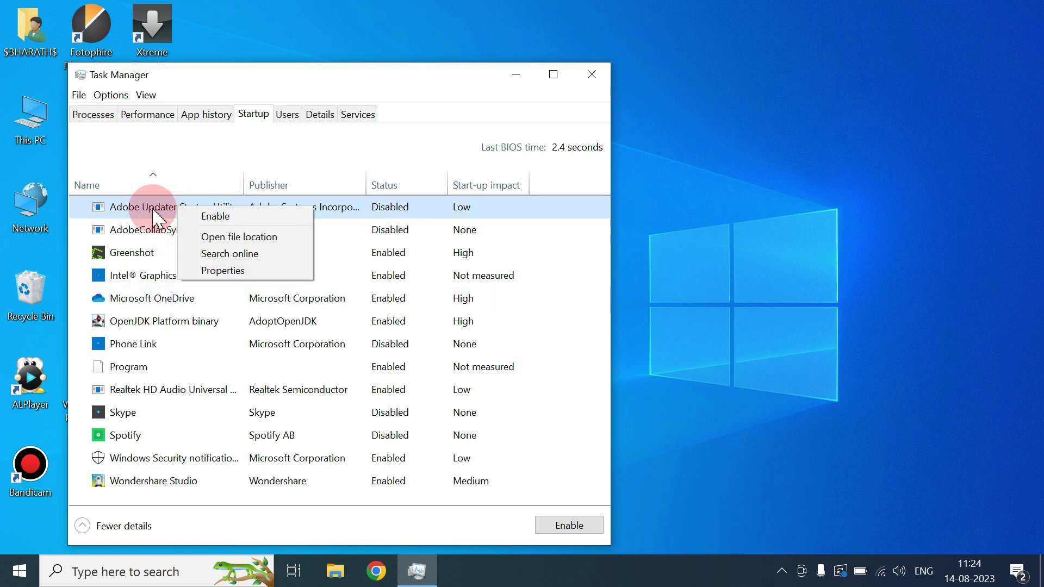
{"action": "left_click", "coordinate": [164, 212]}
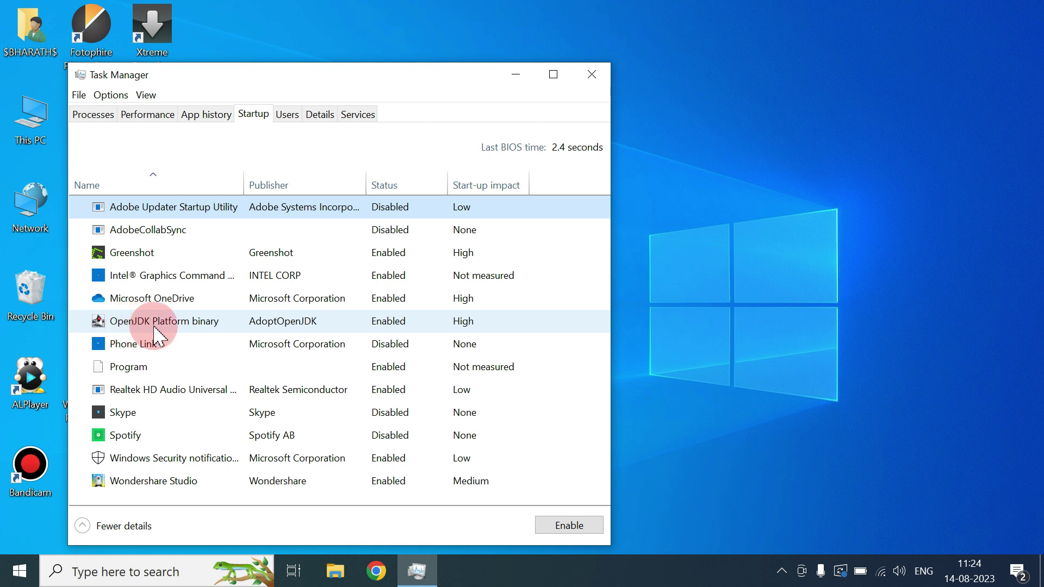
{"action": "right_click", "coordinate": [160, 332]}
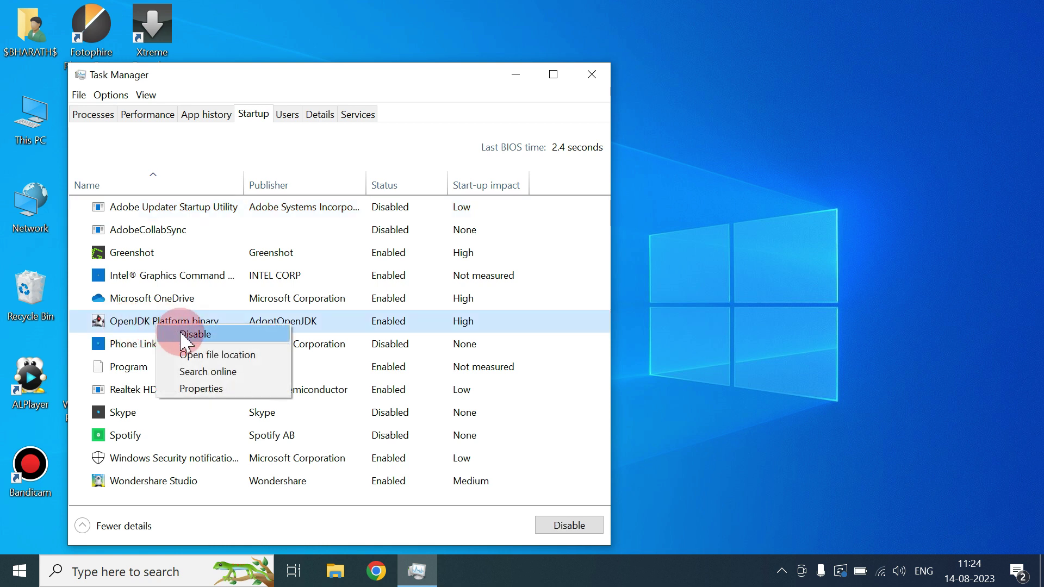
{"action": "left_click", "coordinate": [167, 334]}
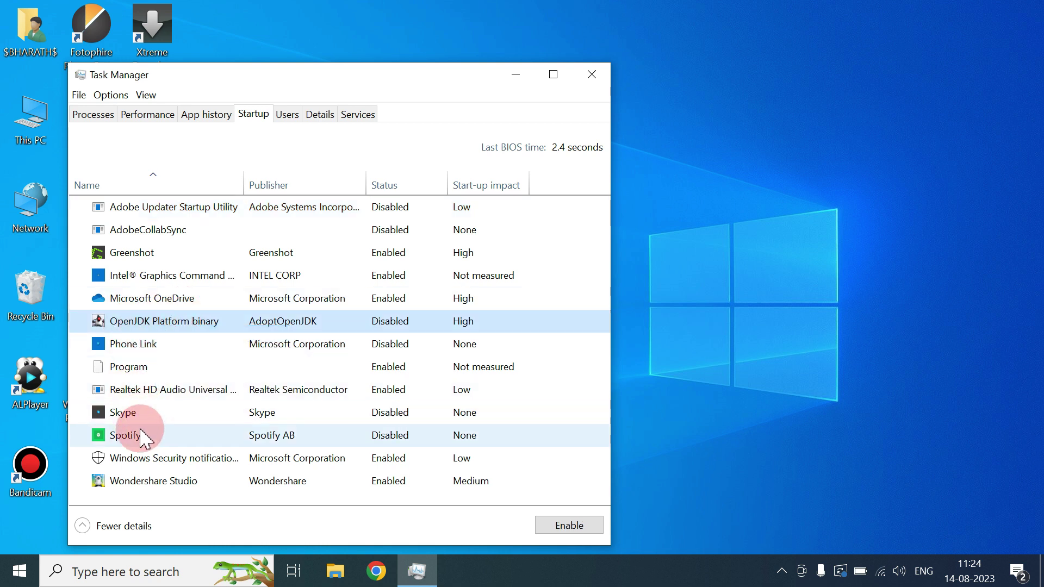
{"action": "left_click", "coordinate": [151, 444]}
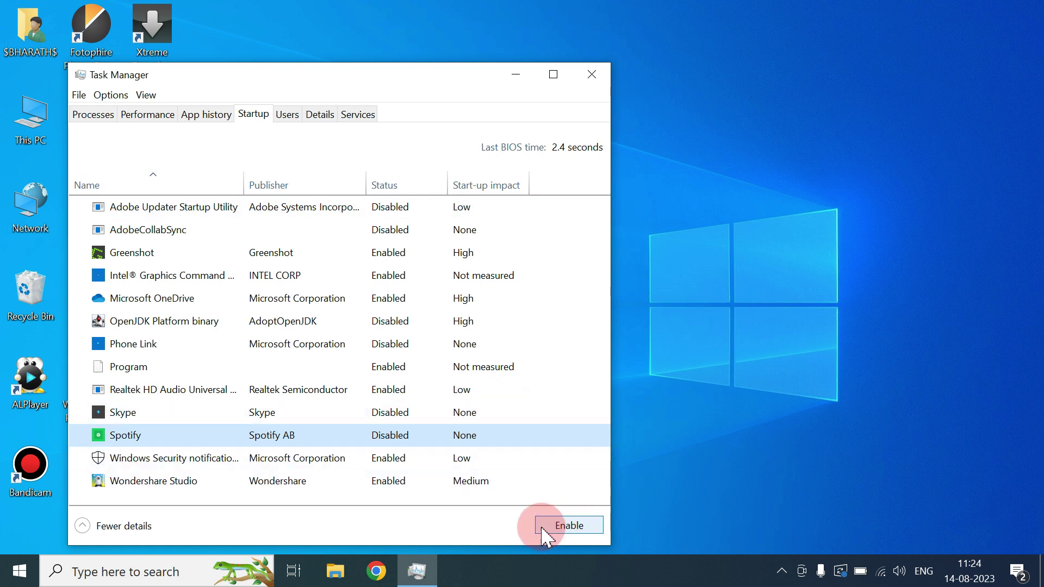
{"action": "left_click", "coordinate": [589, 77]}
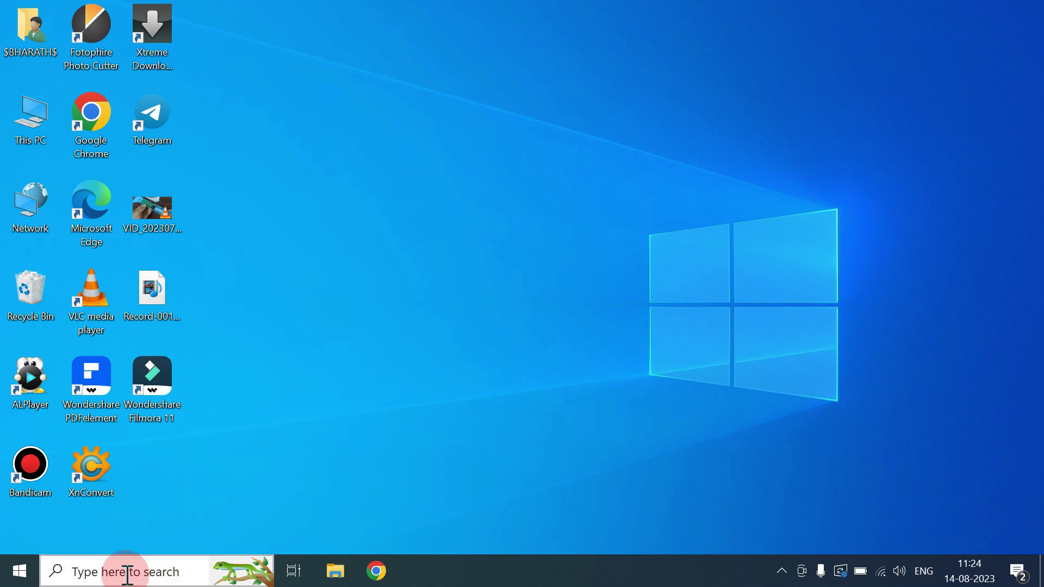
Step: Find the Run app via Windows Search and open it with msconfig filled in
{"action": "left_click", "coordinate": [128, 573]}
{"action": "type", "text": "r"}
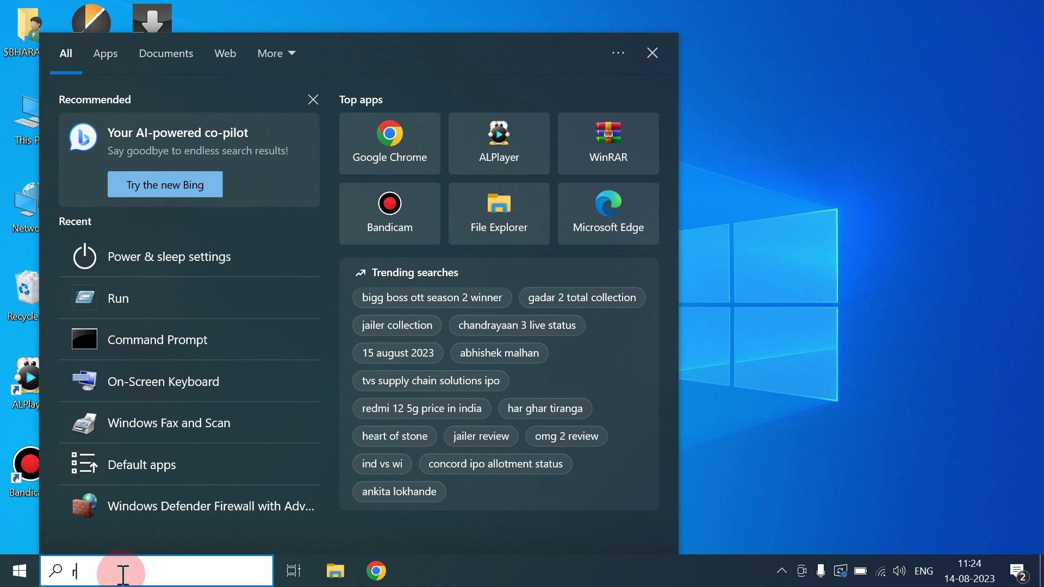
{"action": "type", "text": "un"}
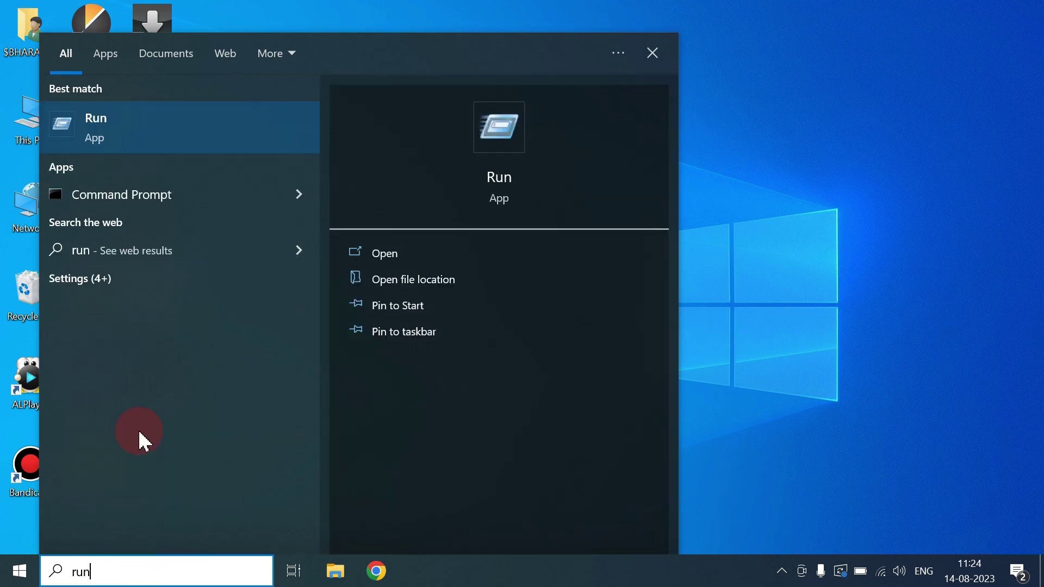
{"action": "left_click", "coordinate": [202, 132]}
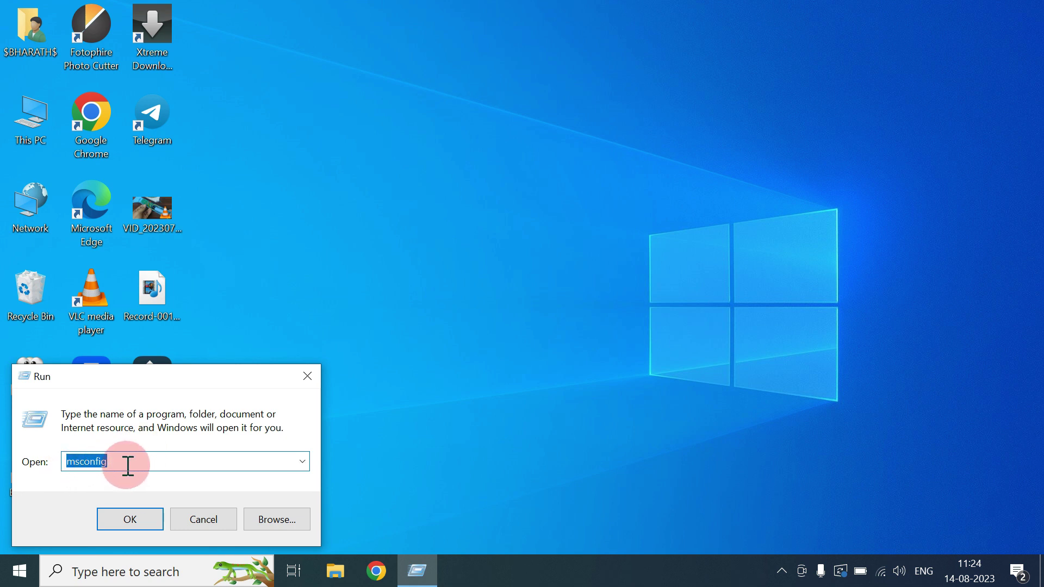
Step: Run msconfig and set Boot advanced options to use 8 processors
{"action": "left_click", "coordinate": [128, 518]}
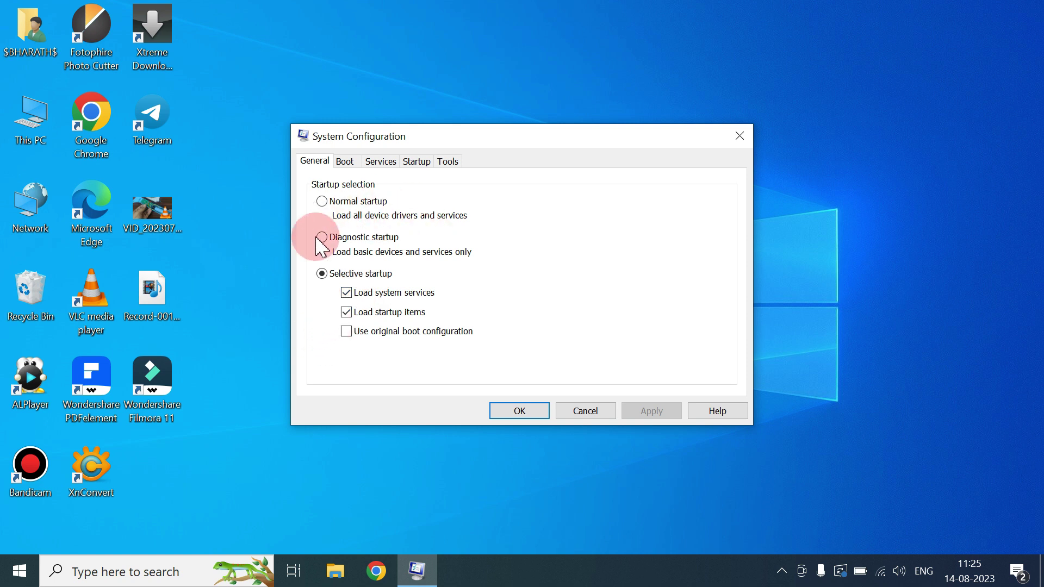
{"action": "left_click", "coordinate": [344, 163]}
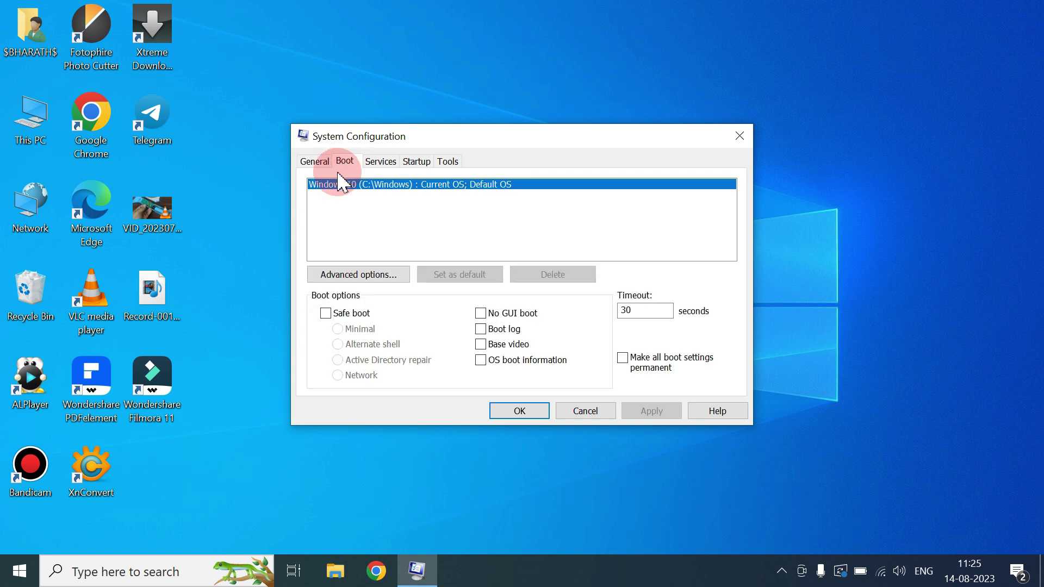
{"action": "left_click", "coordinate": [359, 277]}
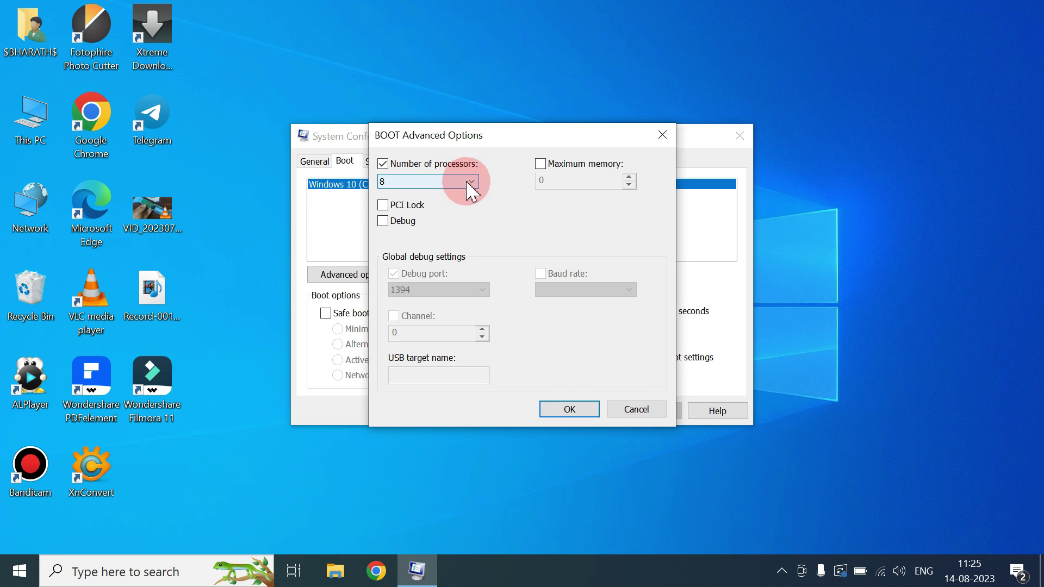
{"action": "left_click", "coordinate": [473, 182]}
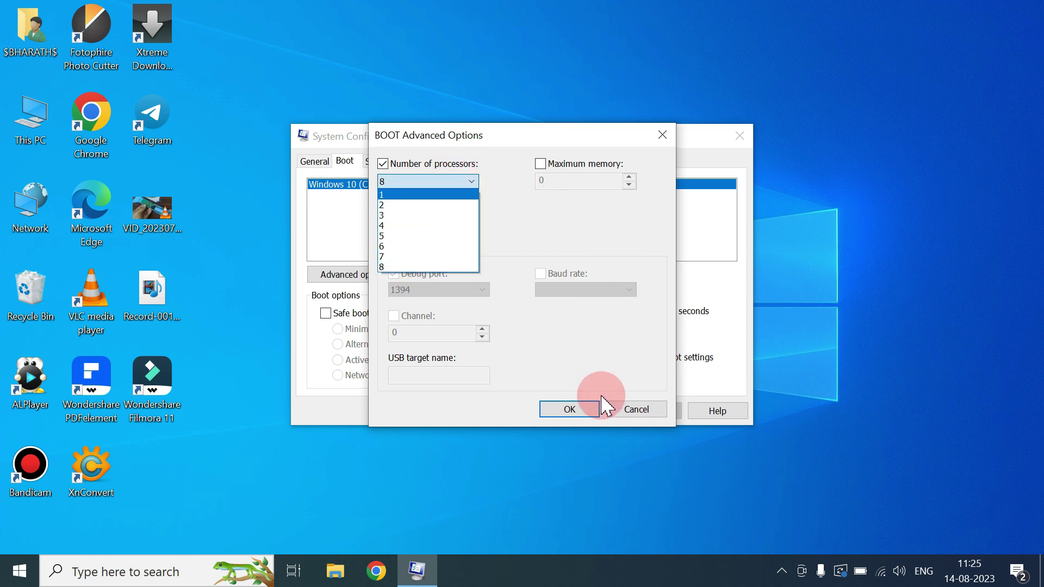
{"action": "left_click", "coordinate": [596, 415]}
{"action": "left_click", "coordinate": [571, 411]}
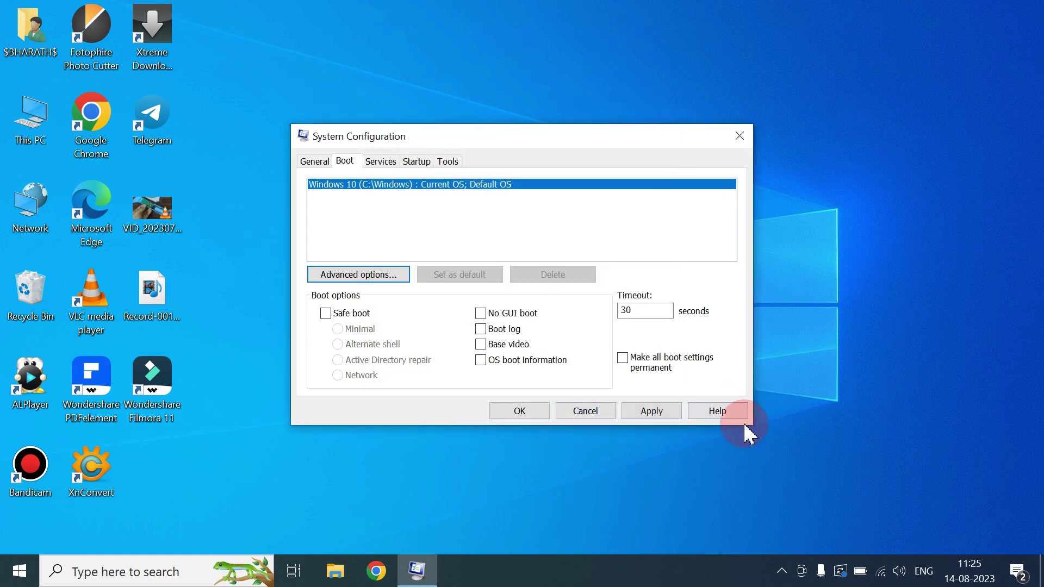
Step: Apply the boot changes and exit System Configuration without restarting
{"action": "left_click", "coordinate": [652, 412]}
{"action": "left_click", "coordinate": [519, 412]}
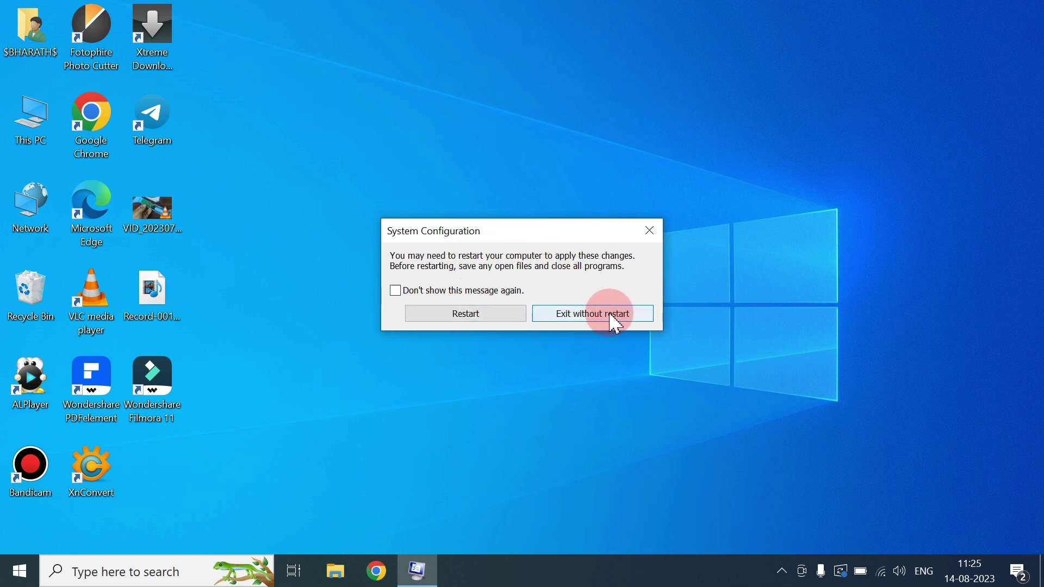
{"action": "left_click", "coordinate": [593, 321]}
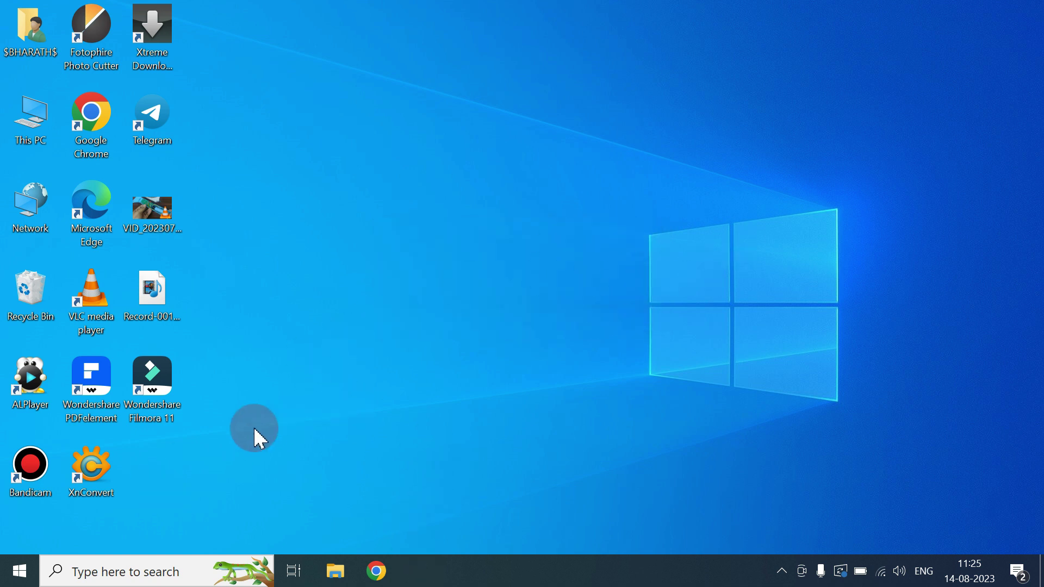
Step: Search 'power', open Power & sleep settings and its Additional power settings
{"action": "left_click", "coordinate": [141, 566]}
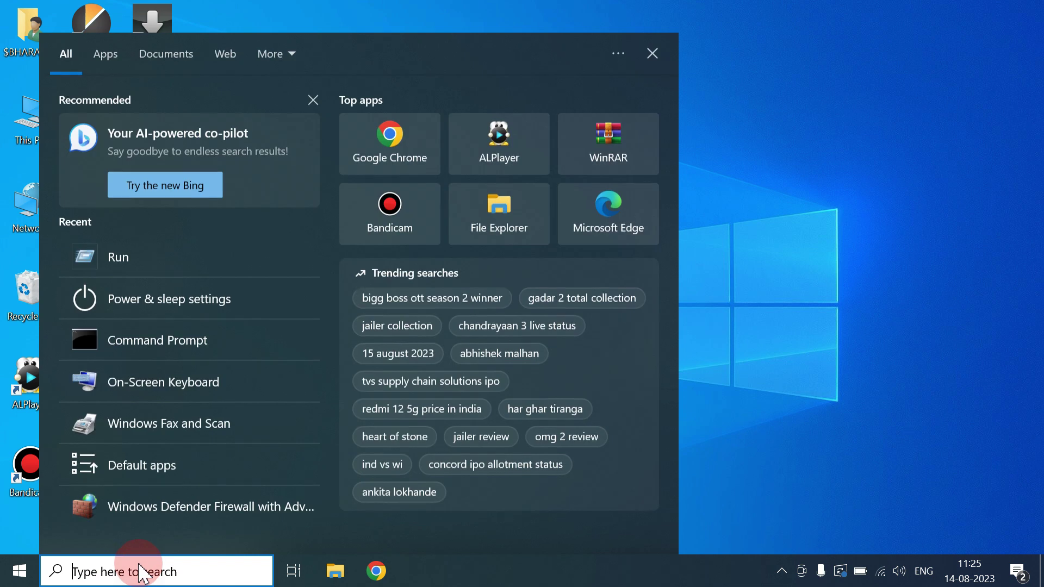
{"action": "type", "text": "power"}
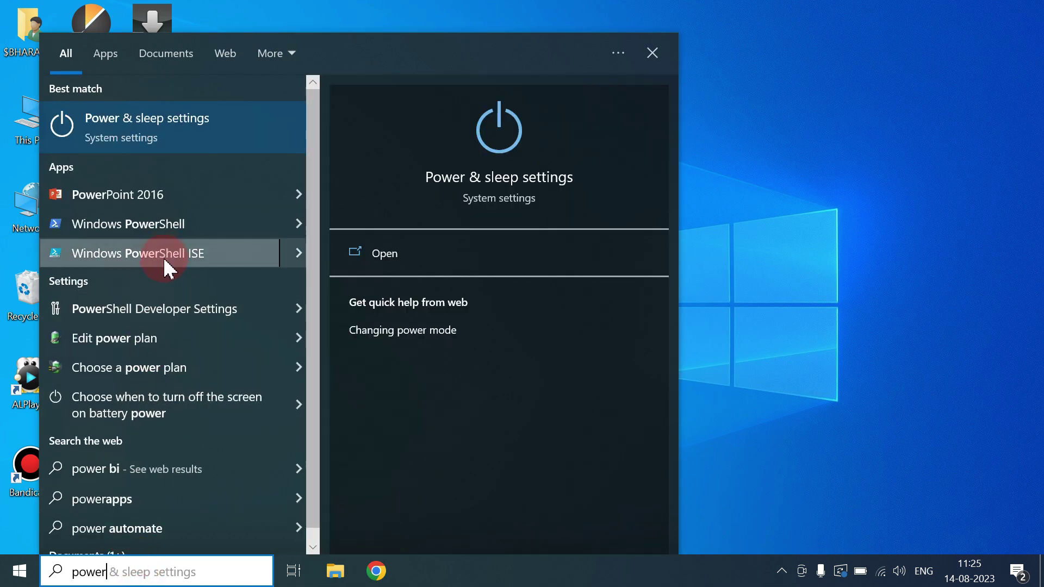
{"action": "mouse_move", "coordinate": [498, 177]}
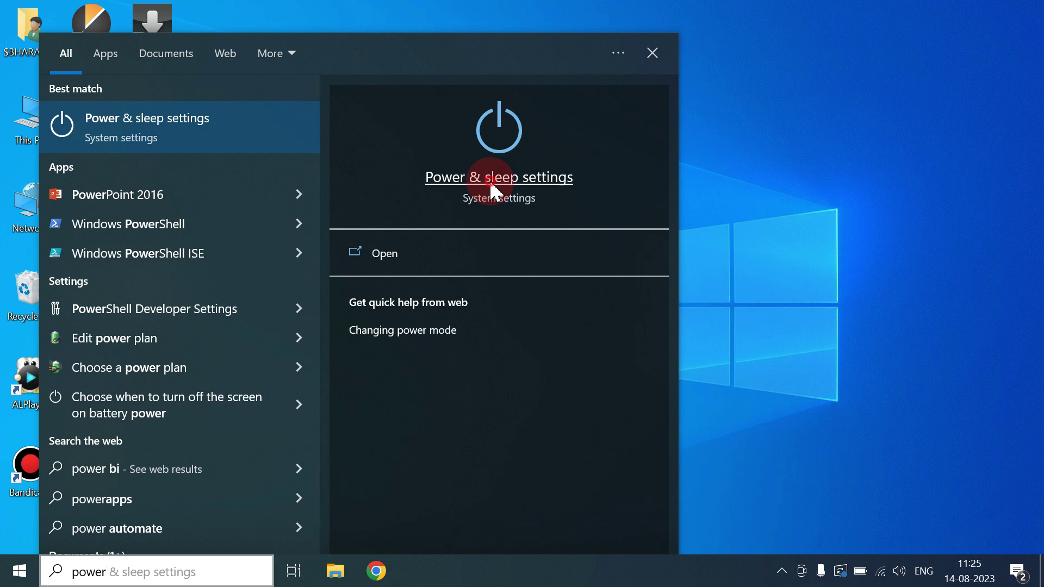
{"action": "left_click", "coordinate": [491, 181]}
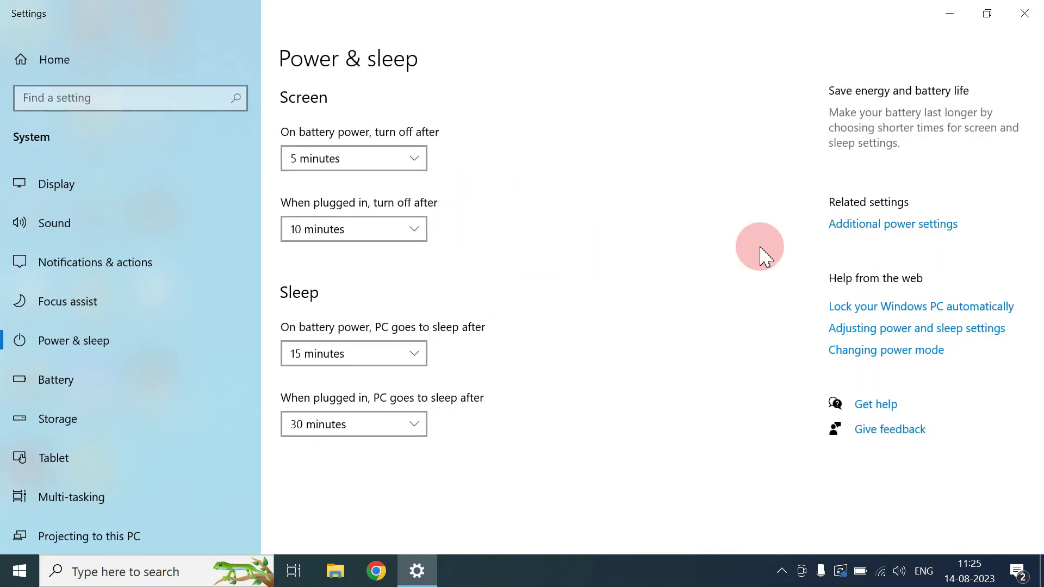
{"action": "left_click", "coordinate": [888, 225]}
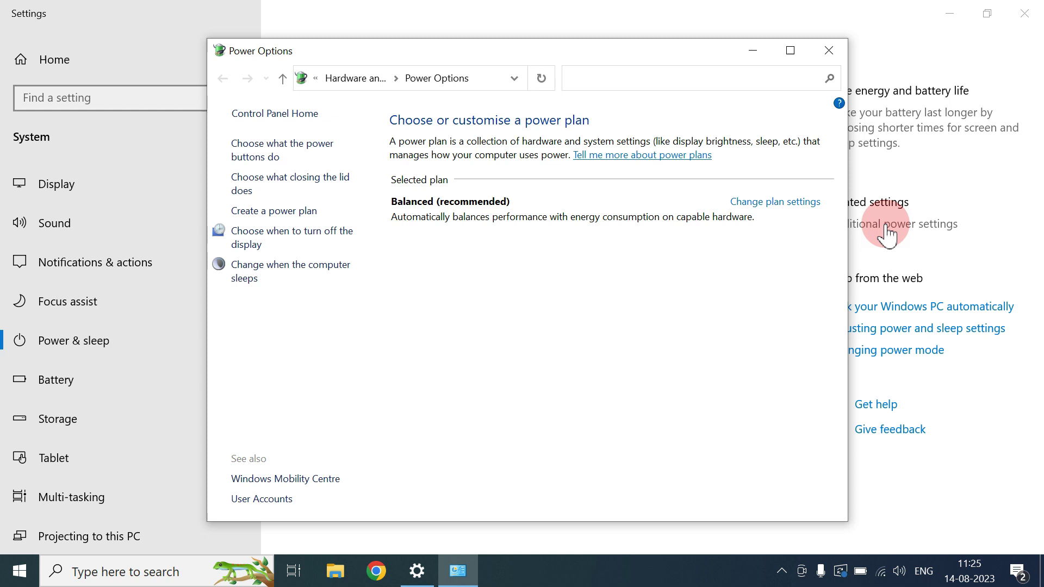
Step: Edit the Balanced plan and open its advanced power settings dialog
{"action": "left_click", "coordinate": [790, 215]}
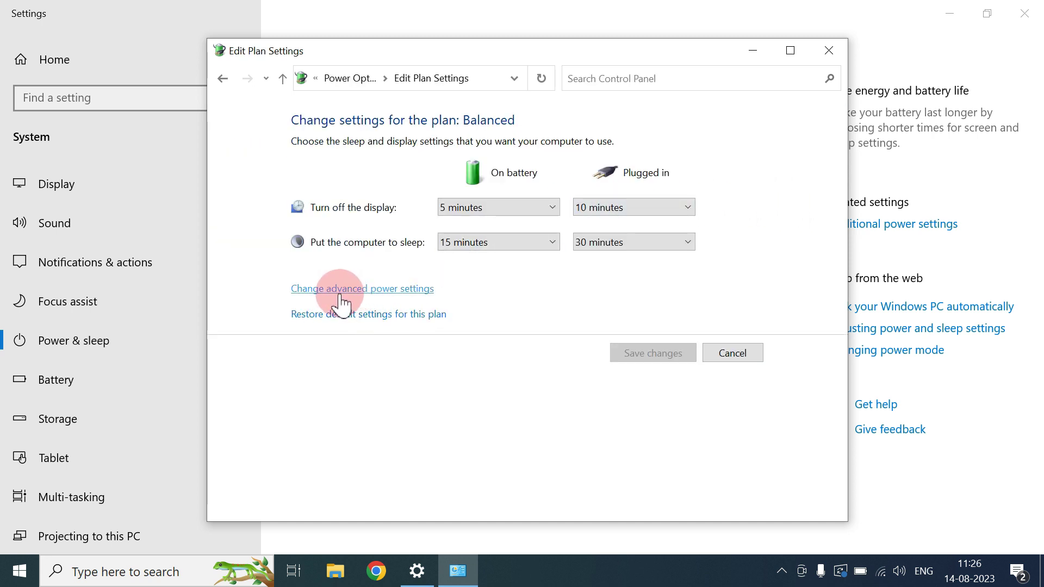
{"action": "left_click", "coordinate": [373, 294]}
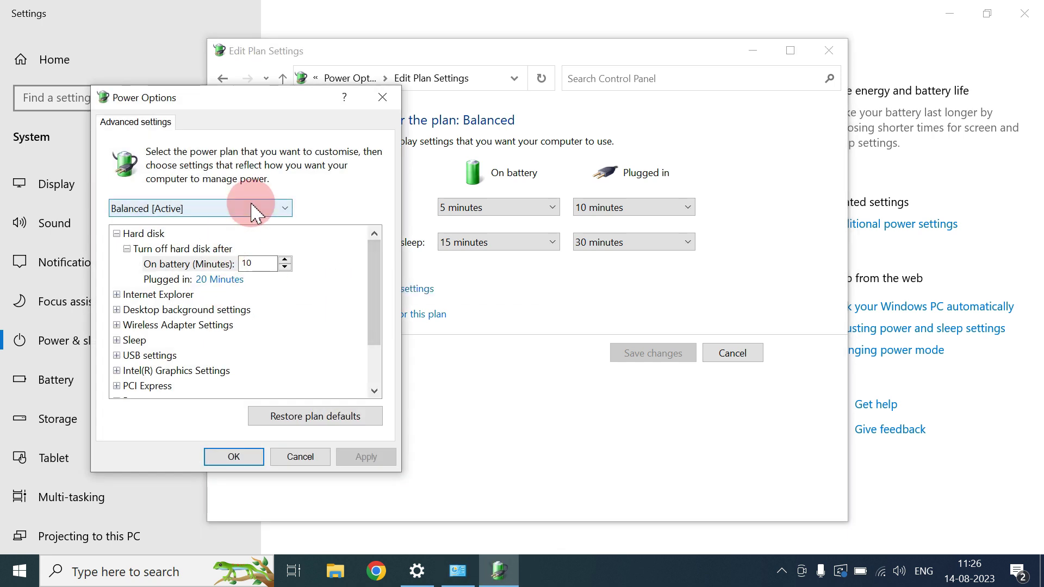
Step: Check the power plan dropdown and keep Balanced selected
{"action": "left_click", "coordinate": [250, 210]}
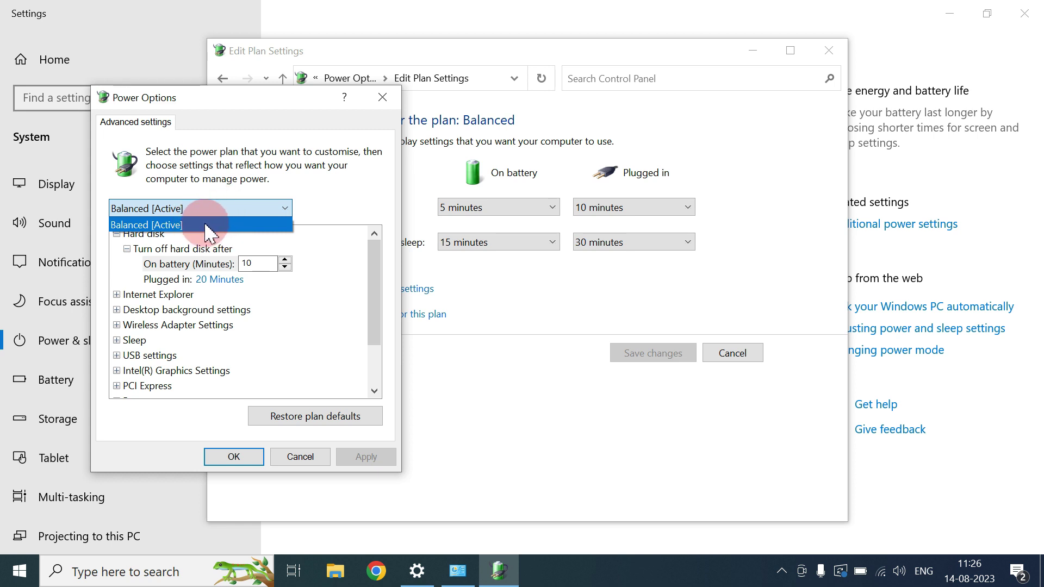
{"action": "left_click", "coordinate": [240, 212]}
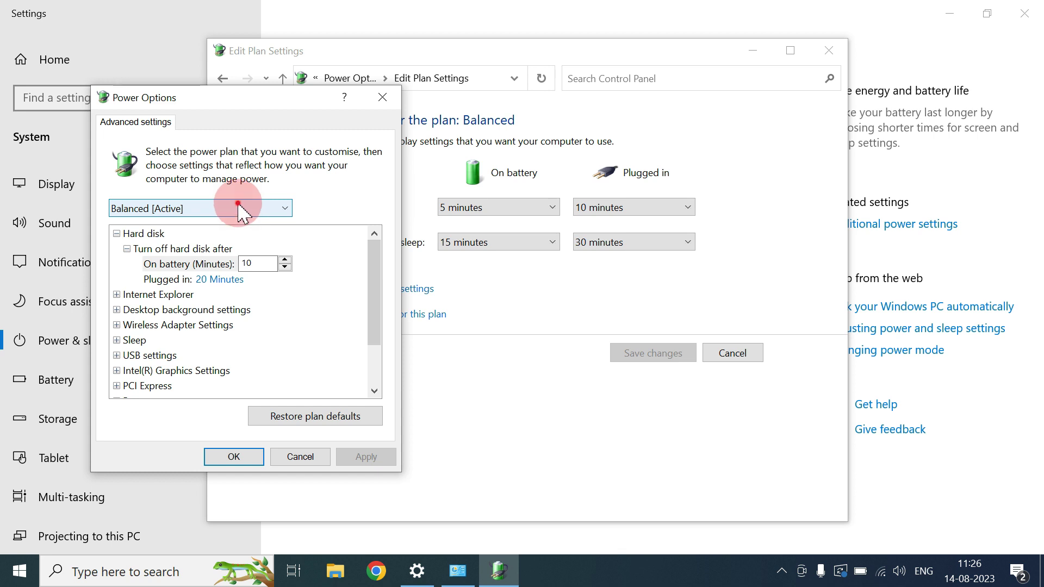
{"action": "left_click", "coordinate": [240, 211]}
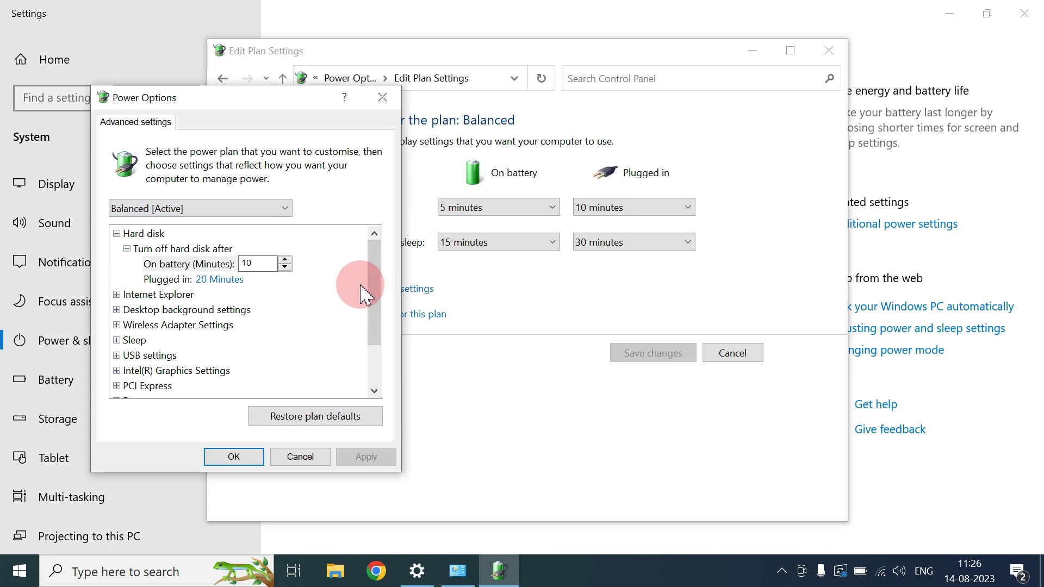
{"action": "left_click_drag", "start_coordinate": [377, 273], "coordinate": [381, 343]}
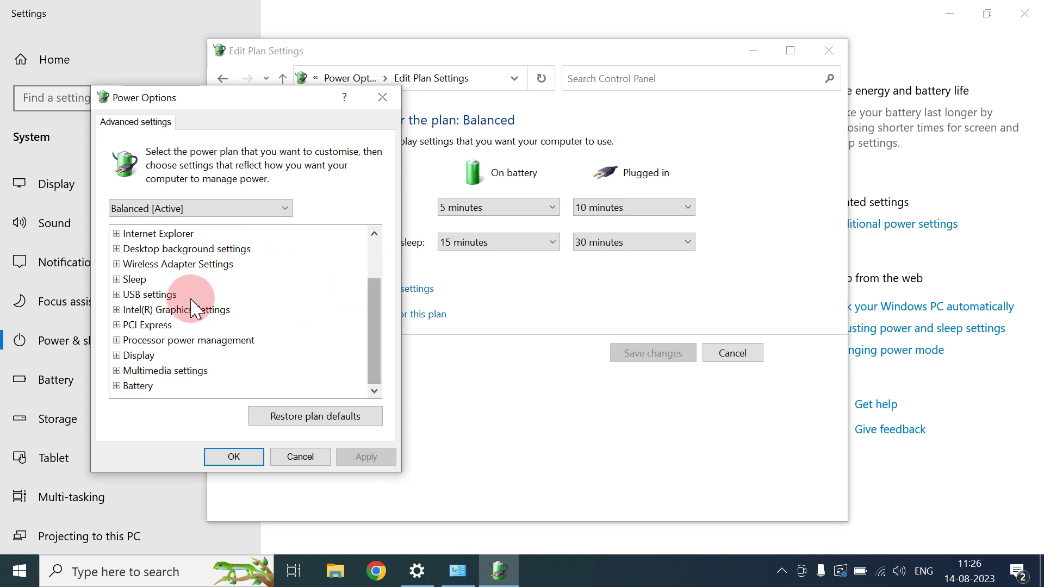
Step: Set Minimum processor state under Processor power management from 5% to 0 on battery and plugged in
{"action": "left_click", "coordinate": [116, 341]}
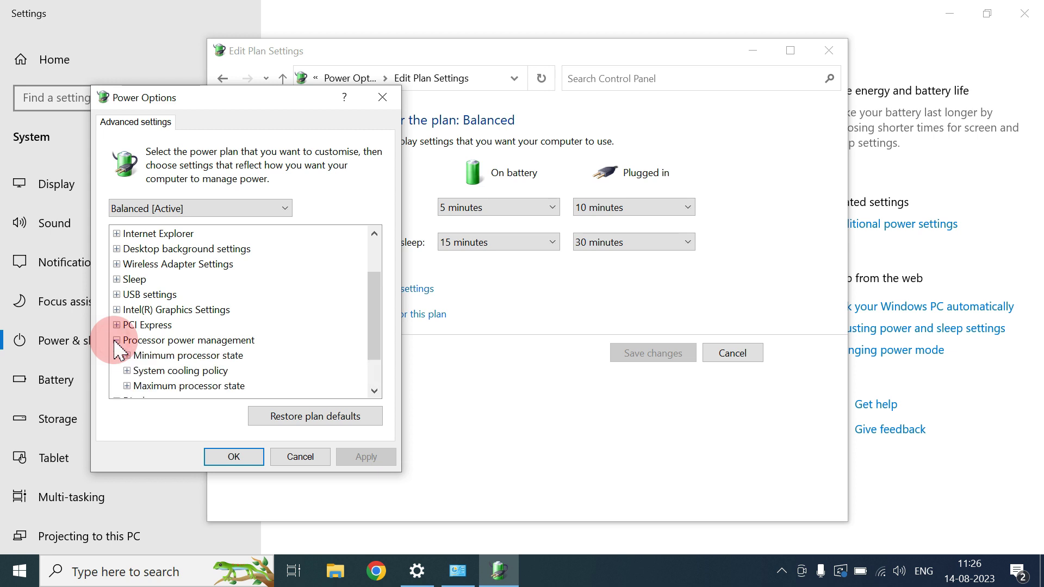
{"action": "left_click", "coordinate": [126, 355]}
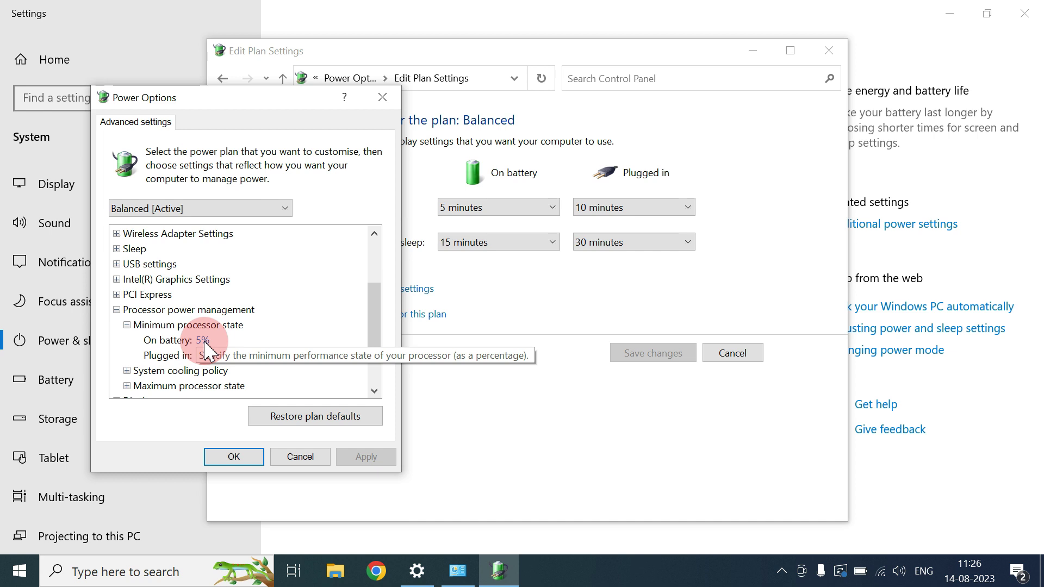
{"action": "type", "text": "0"}
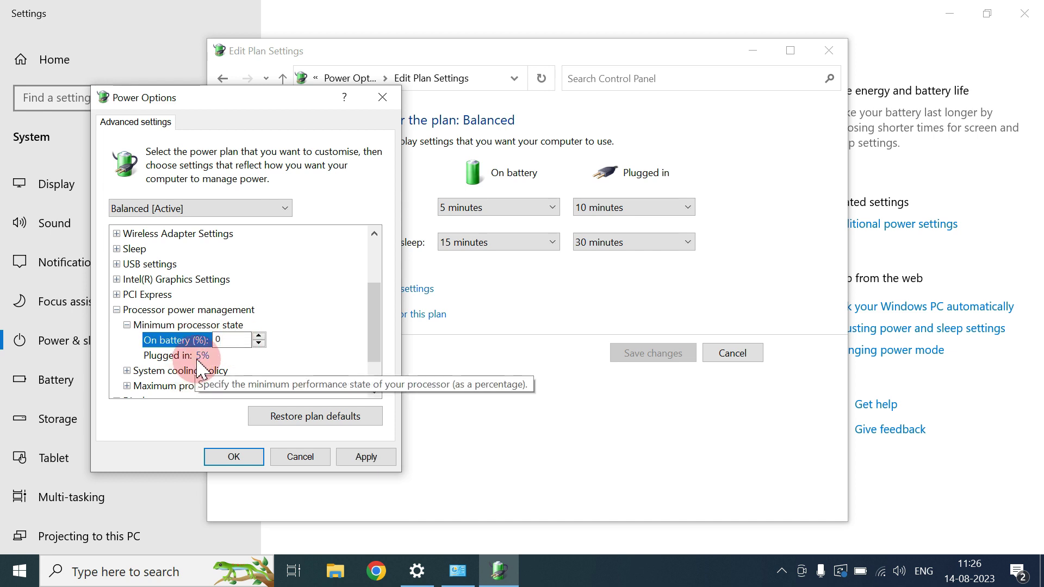
{"action": "left_click", "coordinate": [196, 355]}
{"action": "double_click", "coordinate": [247, 357]}
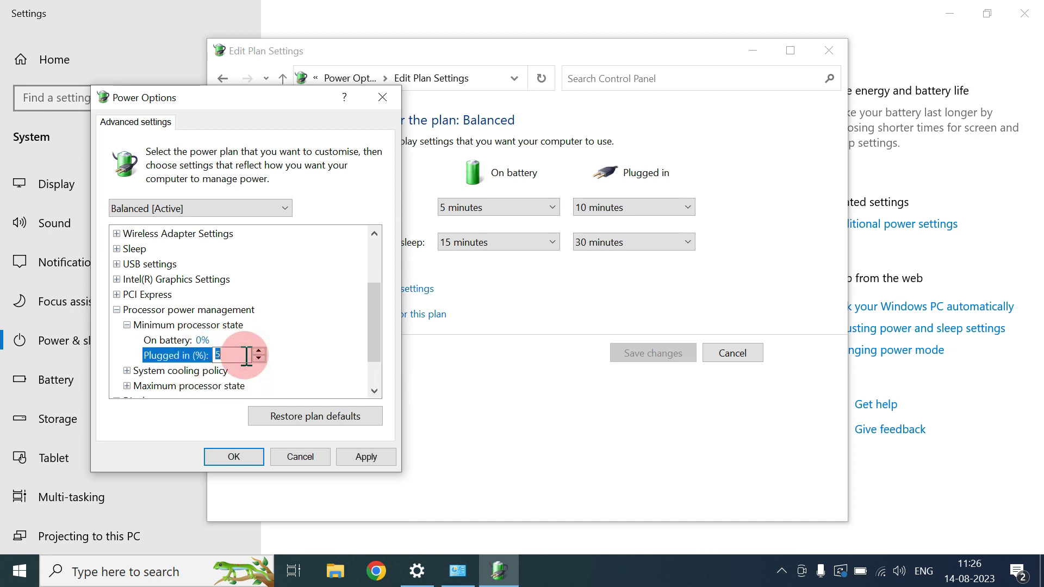
{"action": "scroll", "coordinate": [246, 357], "scroll_direction": "down", "scroll_amount": 1}
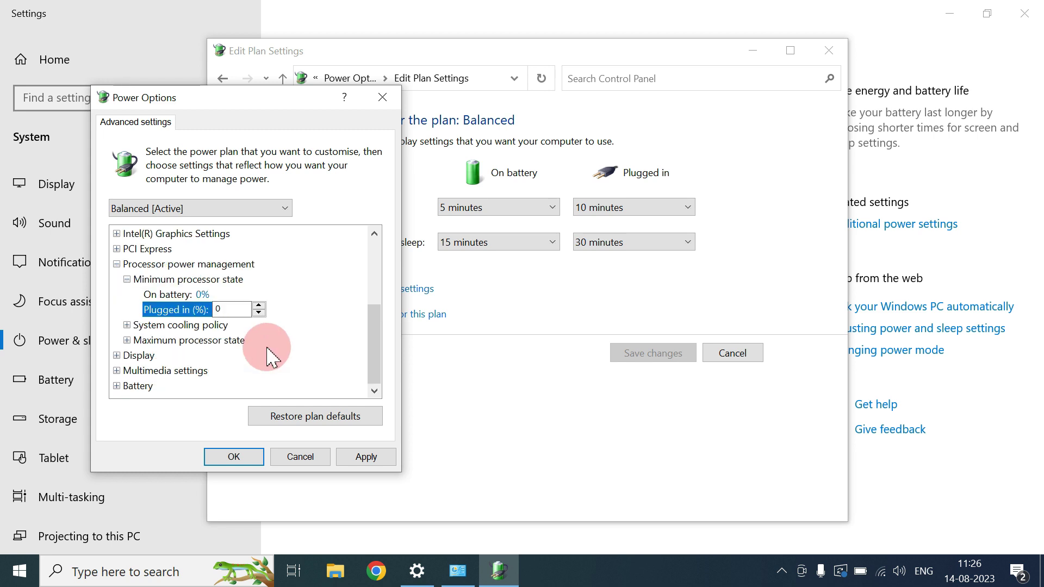
Step: Set on-battery System cooling policy to Active, confirm Maximum processor state 100%, and save with OK
{"action": "left_click", "coordinate": [128, 326]}
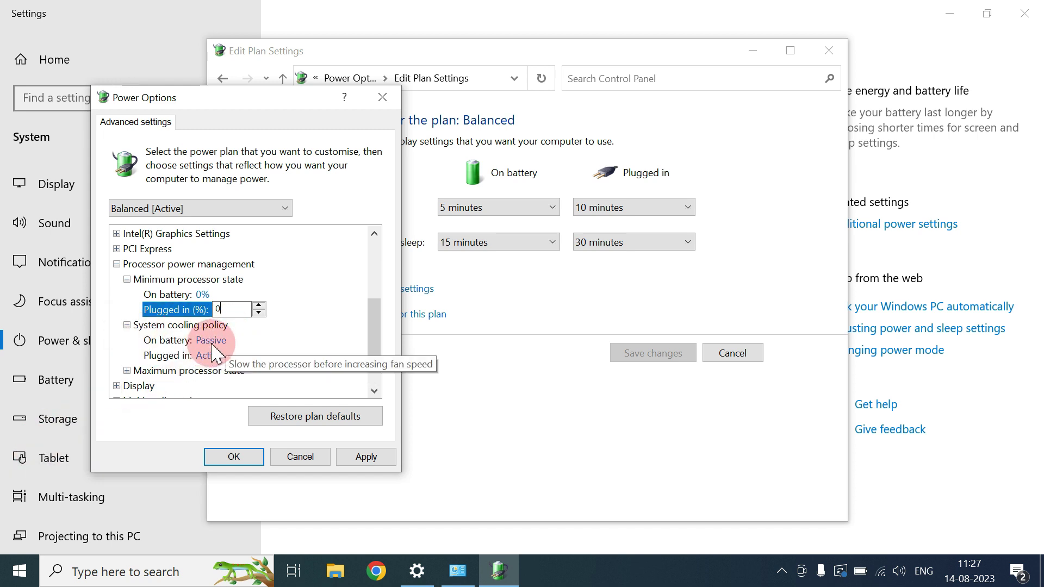
{"action": "left_click", "coordinate": [216, 341]}
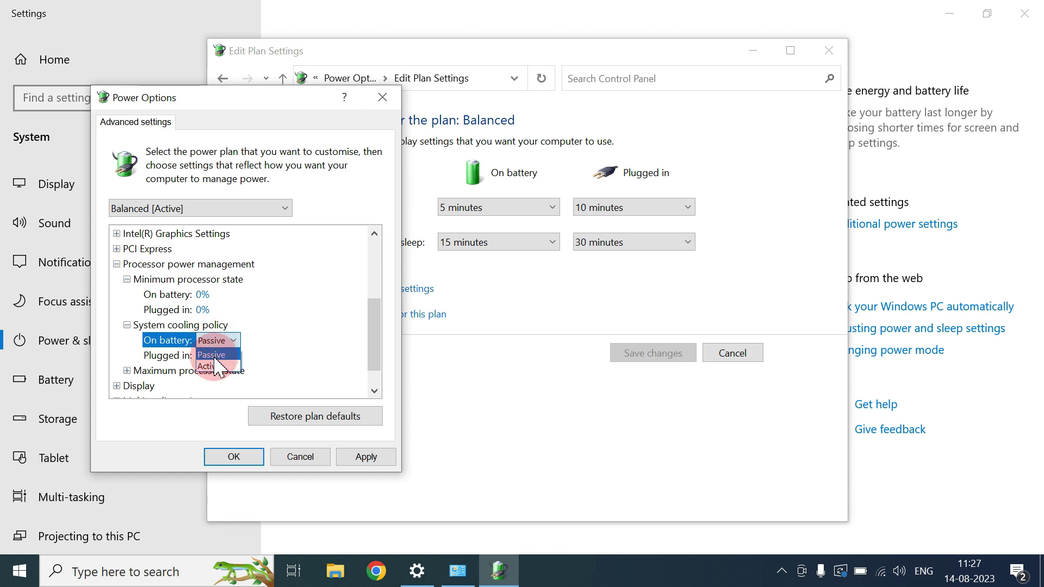
{"action": "left_click", "coordinate": [211, 367]}
{"action": "scroll", "coordinate": [186, 336], "scroll_direction": "down", "scroll_amount": 1}
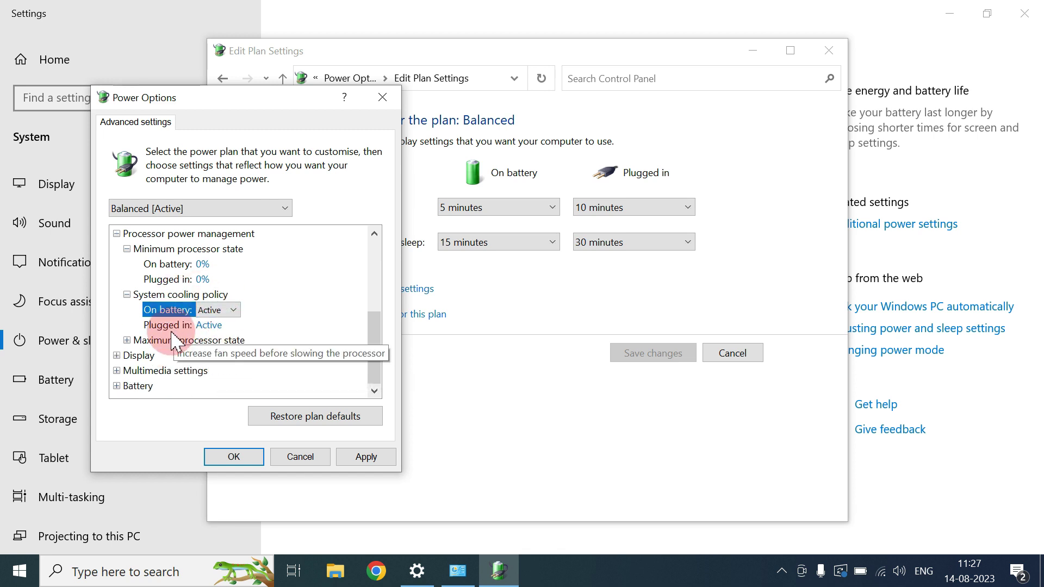
{"action": "left_click", "coordinate": [127, 342]}
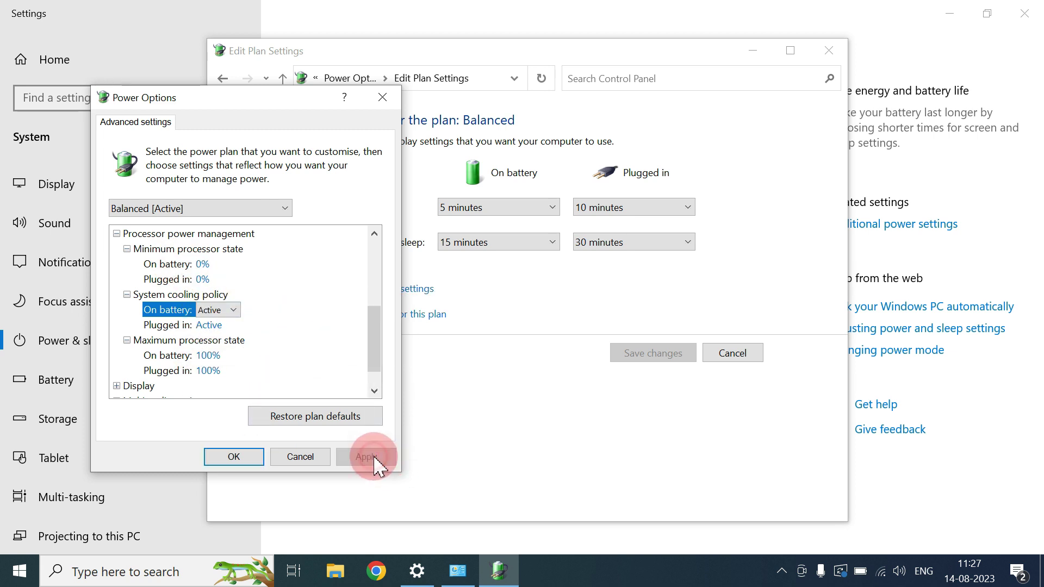
{"action": "left_click", "coordinate": [230, 458]}
{"action": "left_click", "coordinate": [830, 52]}
{"action": "left_click", "coordinate": [1025, 13]}
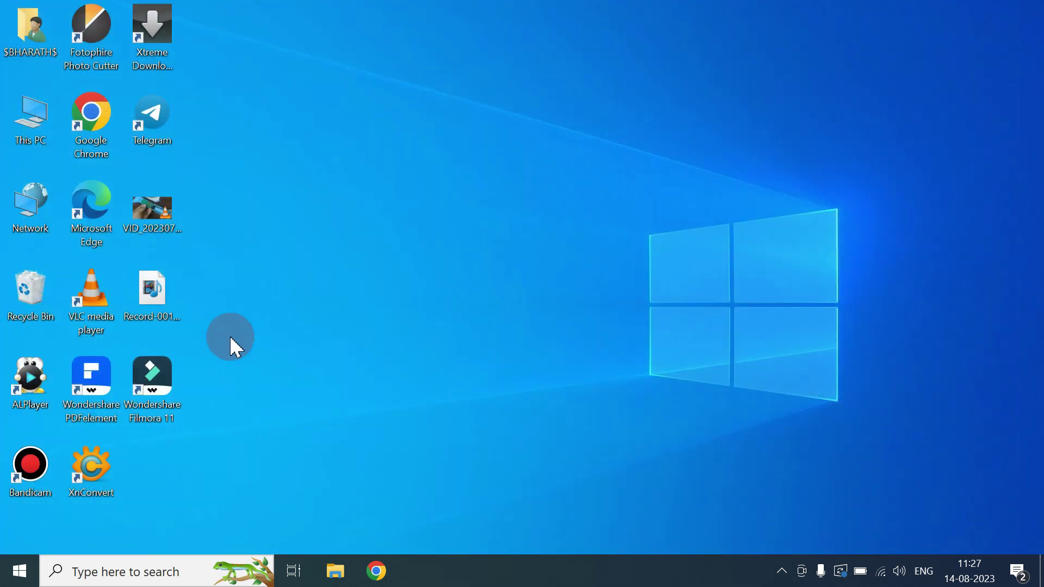